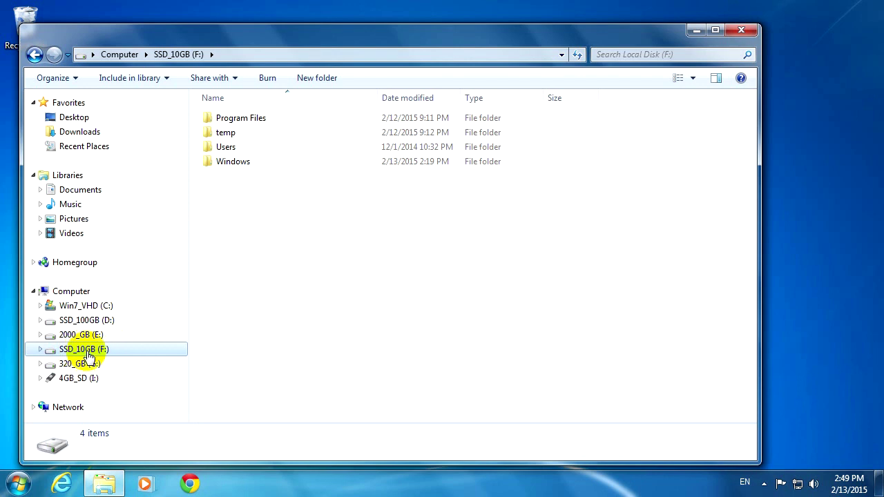
- Try to quick-format the SSD_10GB (F:) drive as NTFS with a 4096-byte allocation unit, even though it is in use
right_click(88, 356)
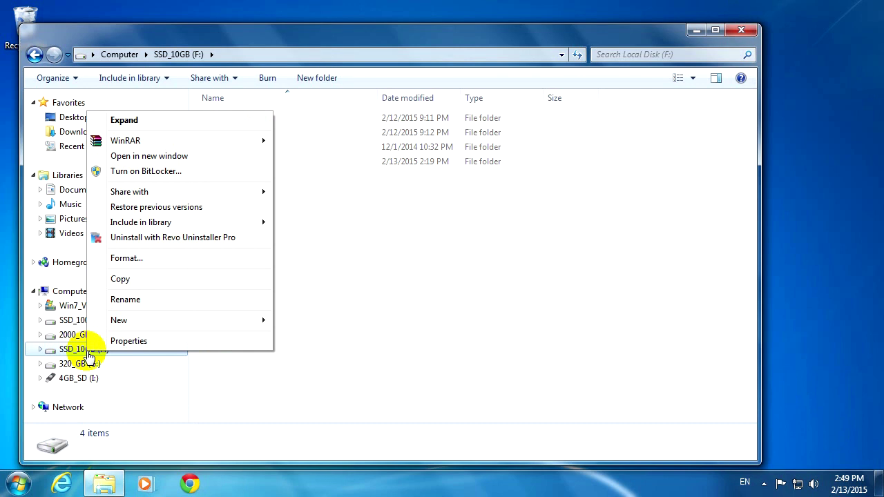
click(153, 266)
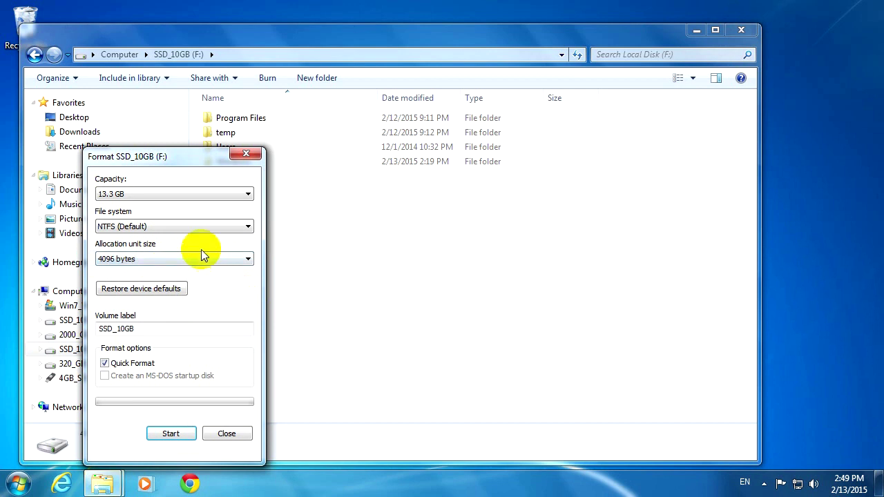
drag(174, 159, 359, 119)
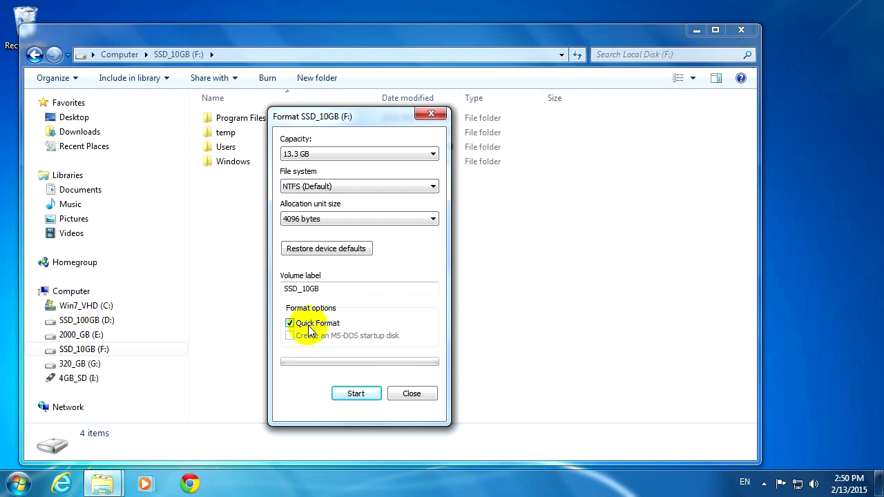
click(359, 394)
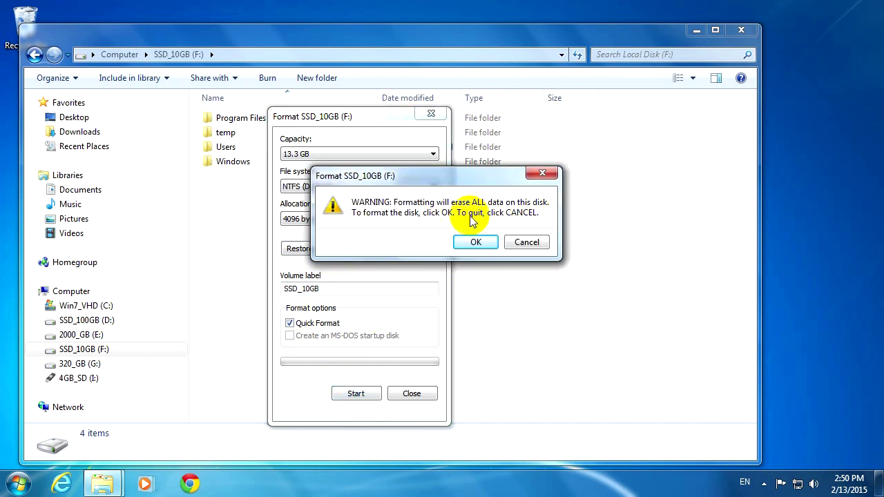
click(475, 242)
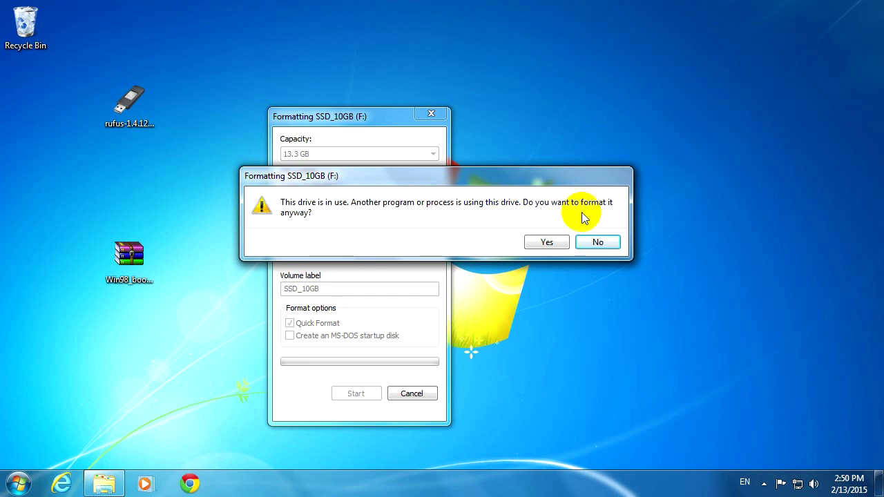
click(547, 243)
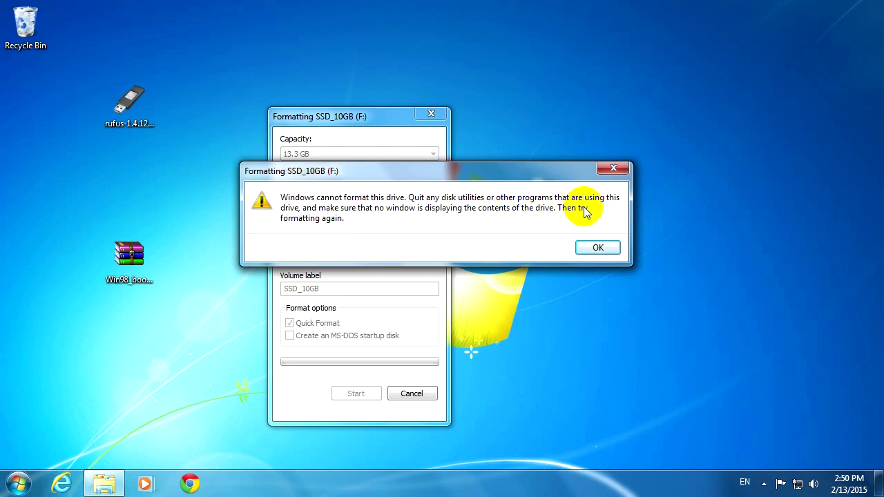
click(583, 248)
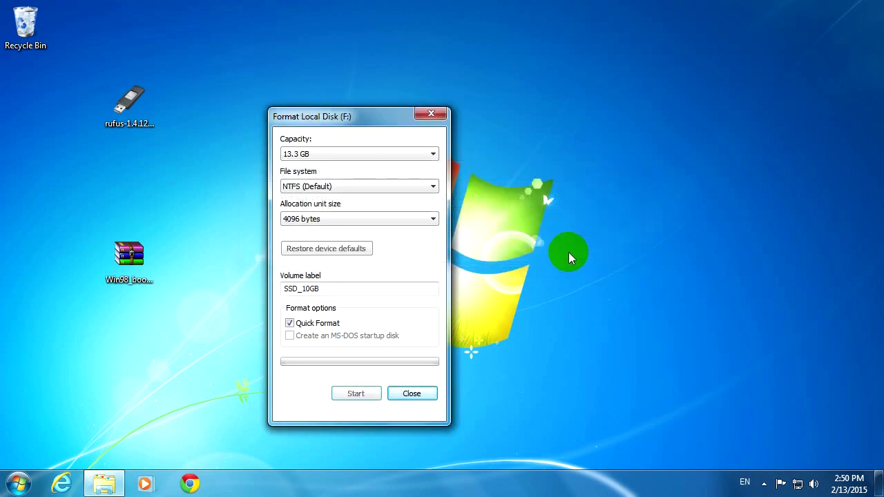
click(407, 394)
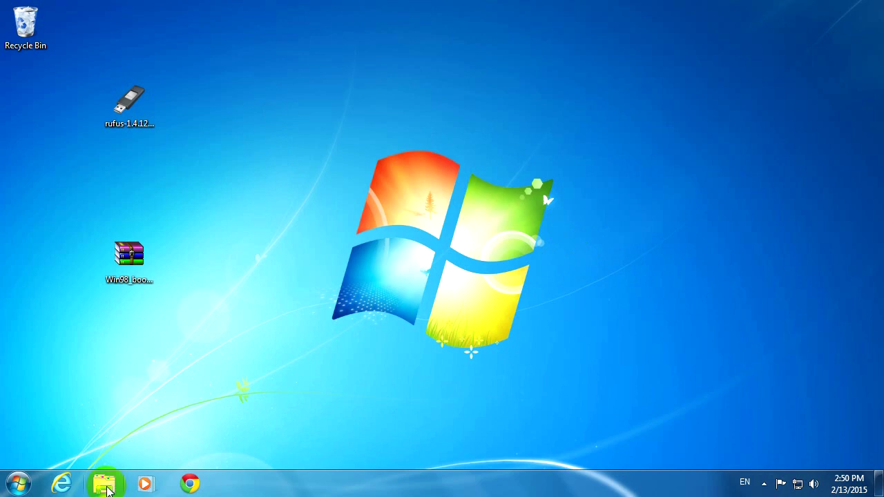
- Open Local Disk (F:) and set the folder options to show hidden files, folders, and drives and stop hiding protected operating system files
click(106, 486)
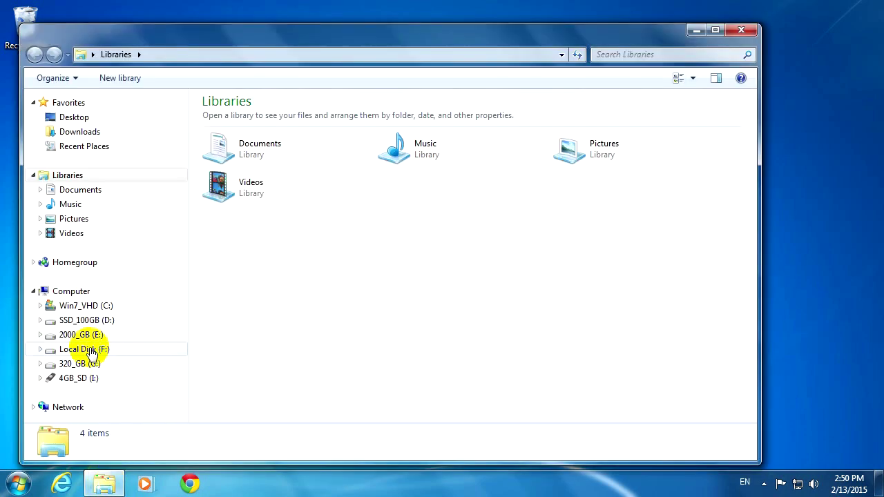
click(96, 351)
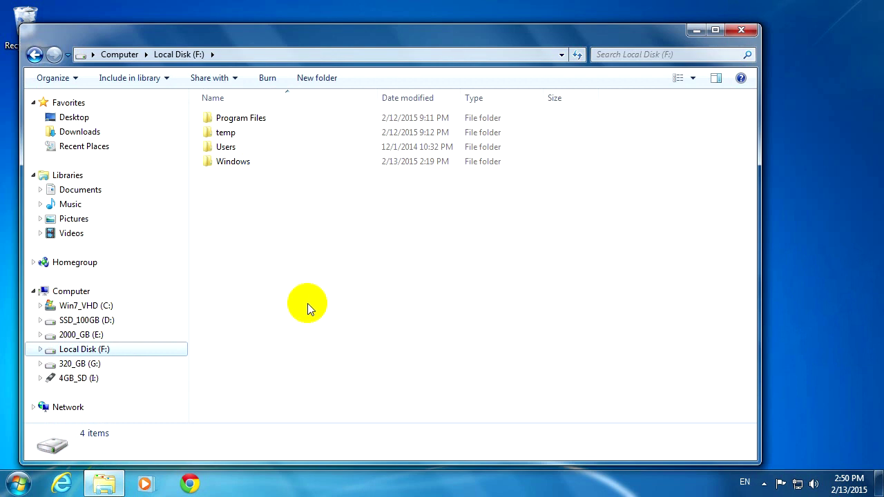
key(alt)
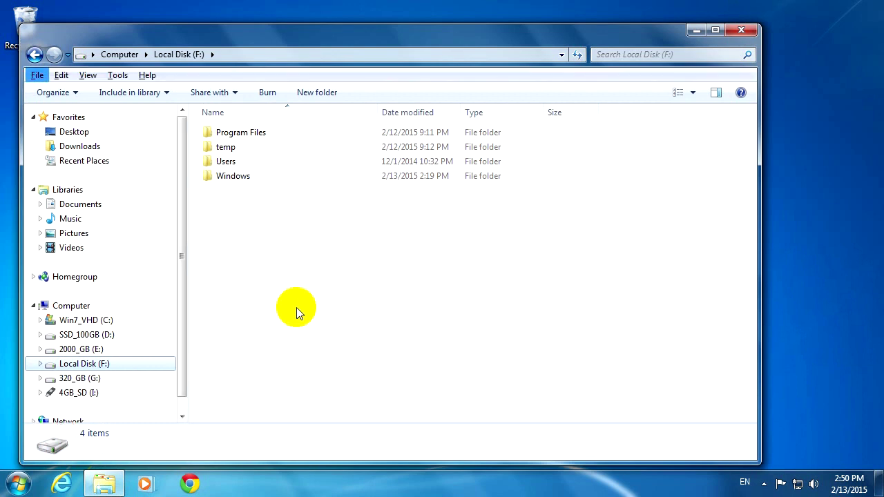
click(119, 78)
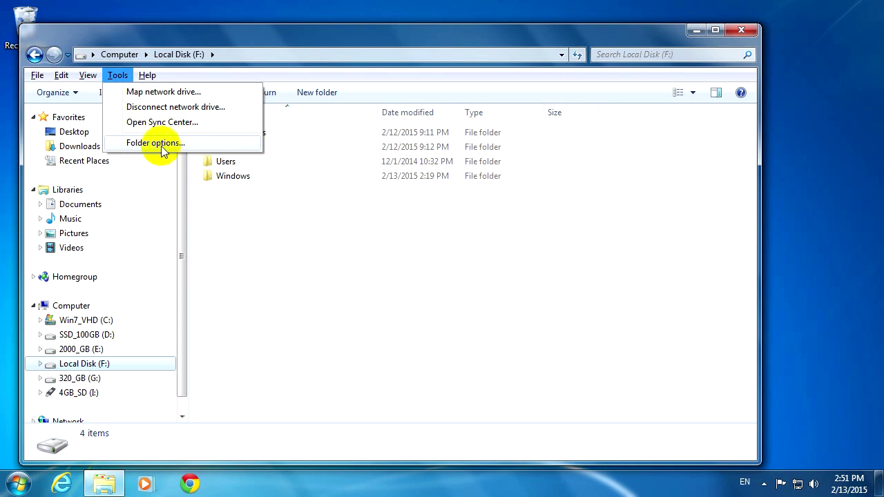
click(191, 148)
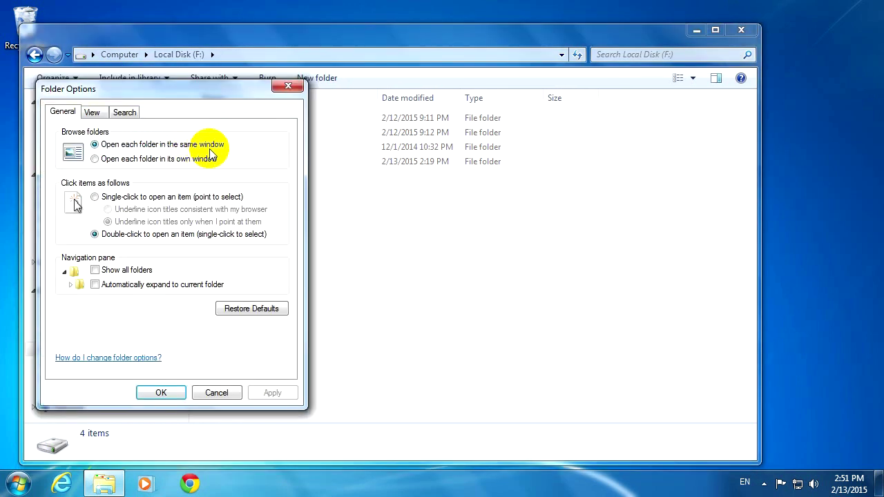
click(94, 113)
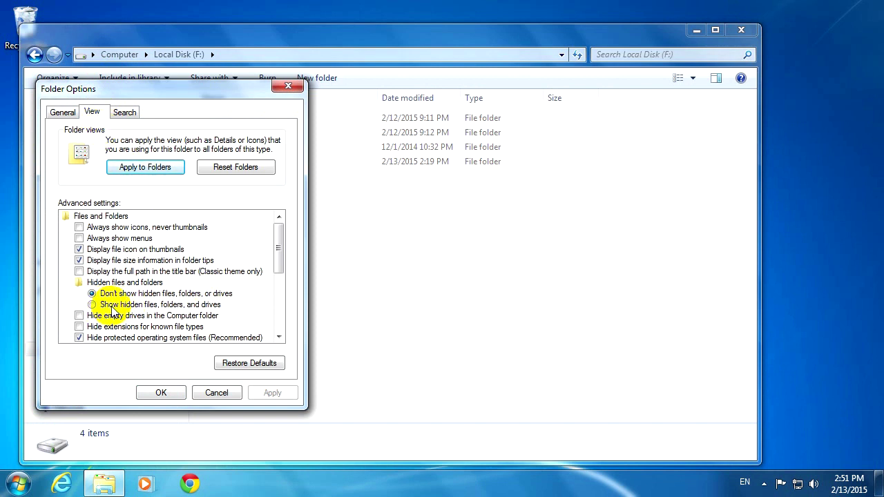
click(128, 311)
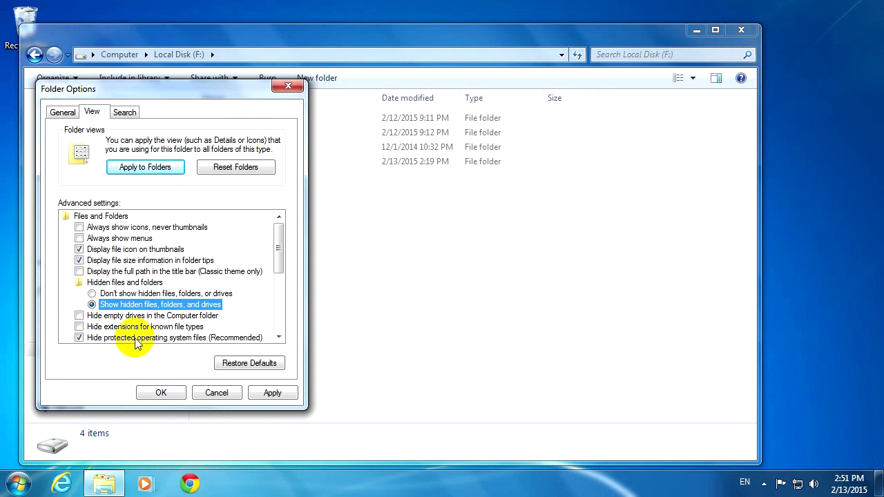
click(78, 338)
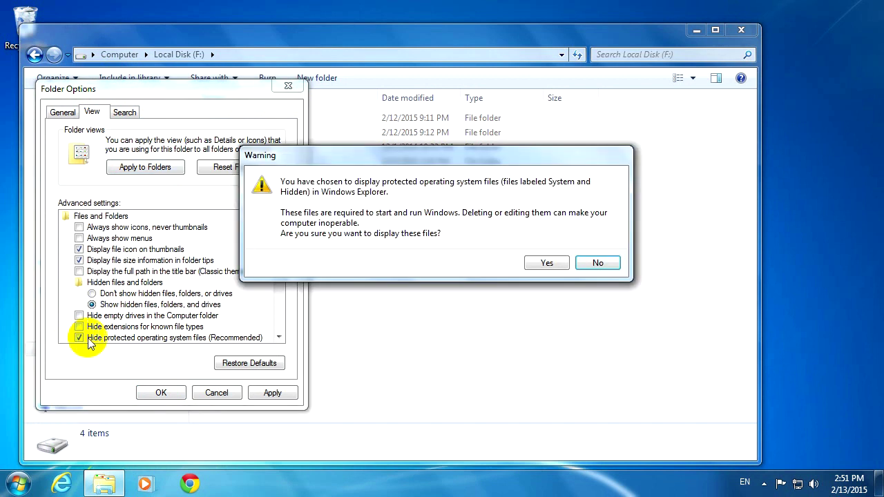
click(542, 264)
scroll(117, 325, down, 1)
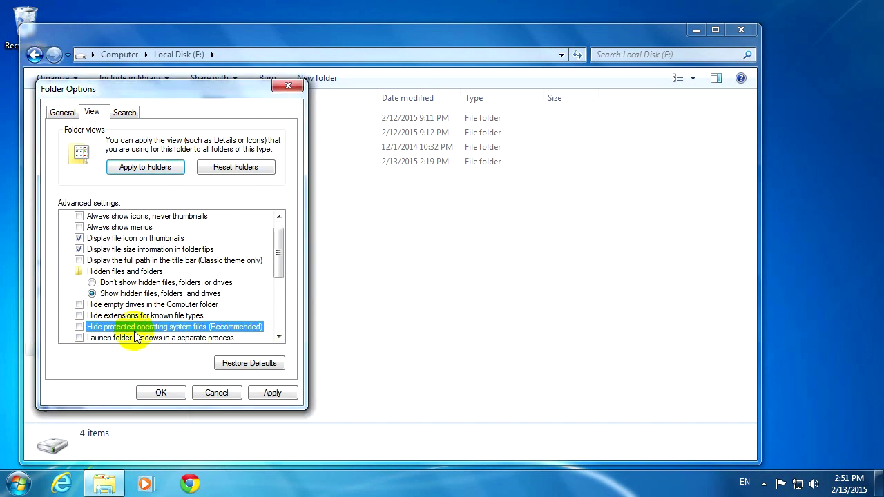
click(160, 392)
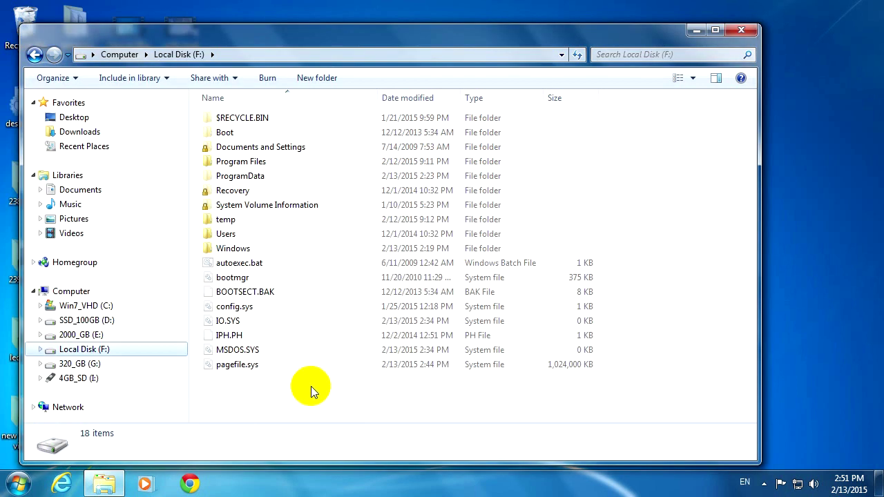
- Examine the pagefile.sys system file on drive F:
click(371, 399)
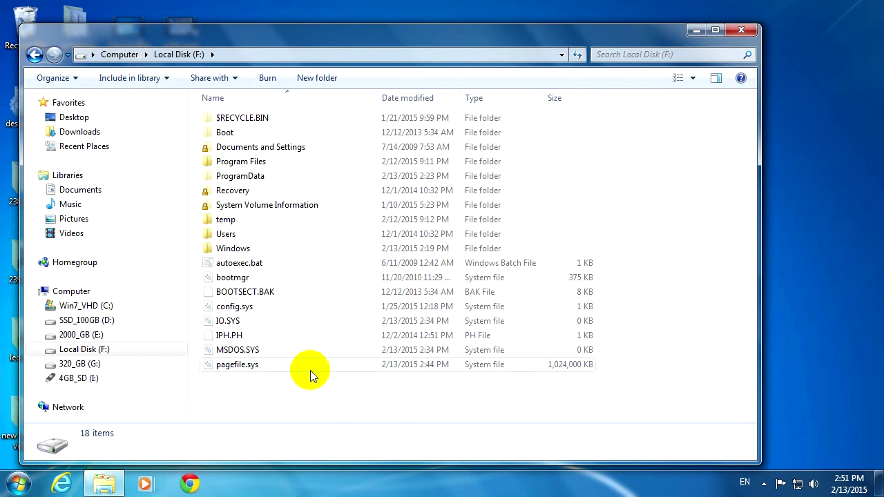
click(250, 366)
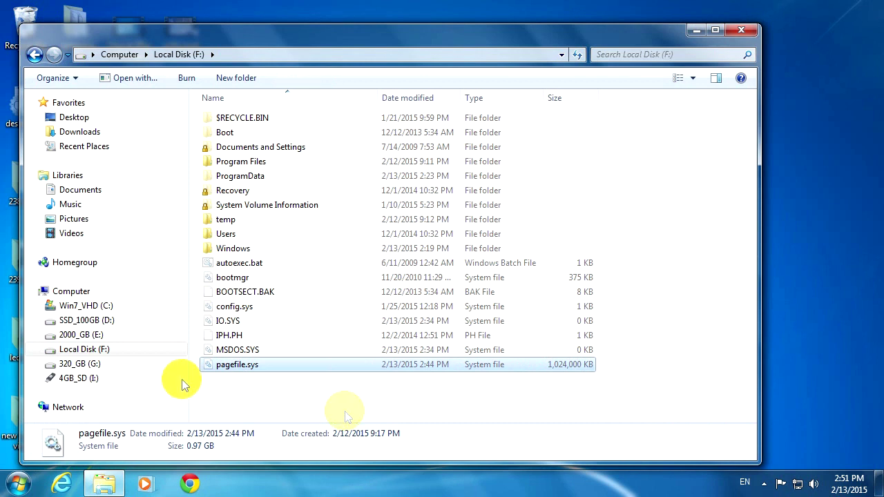
click(99, 352)
click(204, 364)
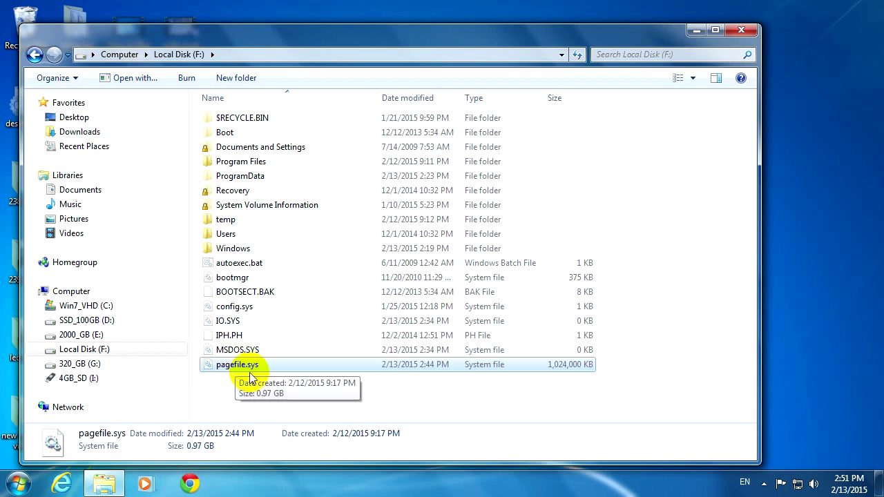
- Open the computer's virtual memory settings and set drive F: [SSD_10GB] to no paging file
right_click(72, 296)
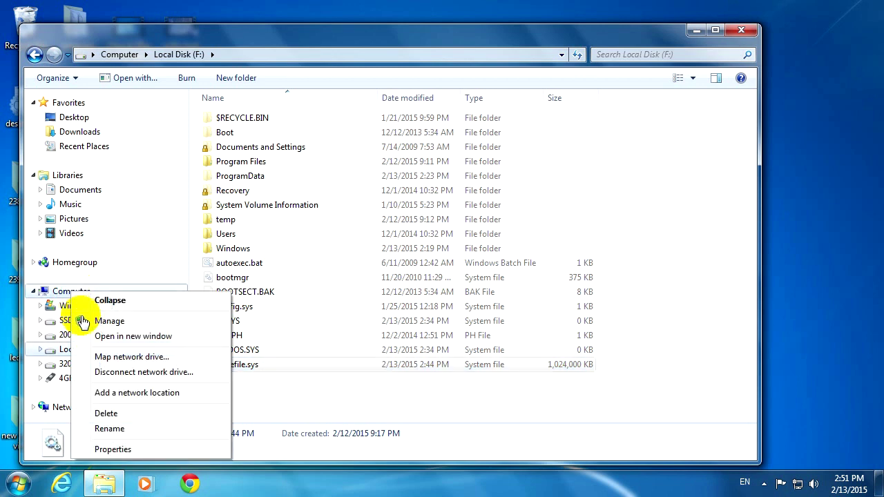
click(149, 450)
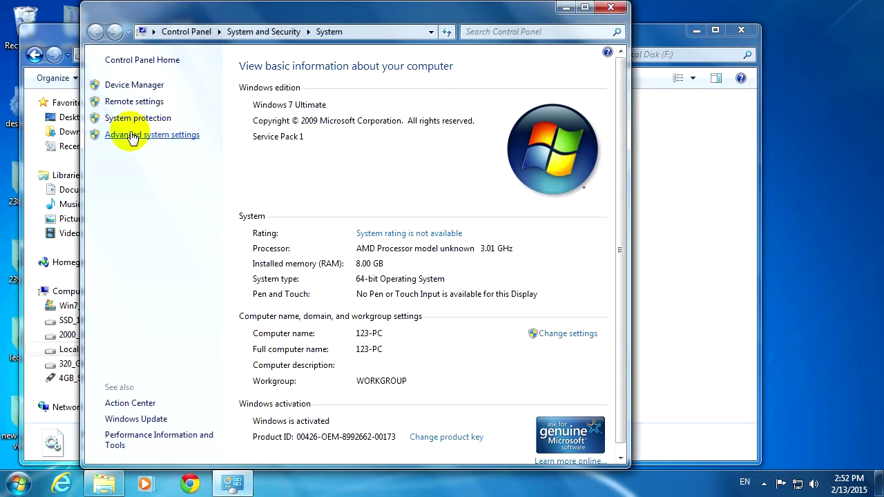
click(156, 135)
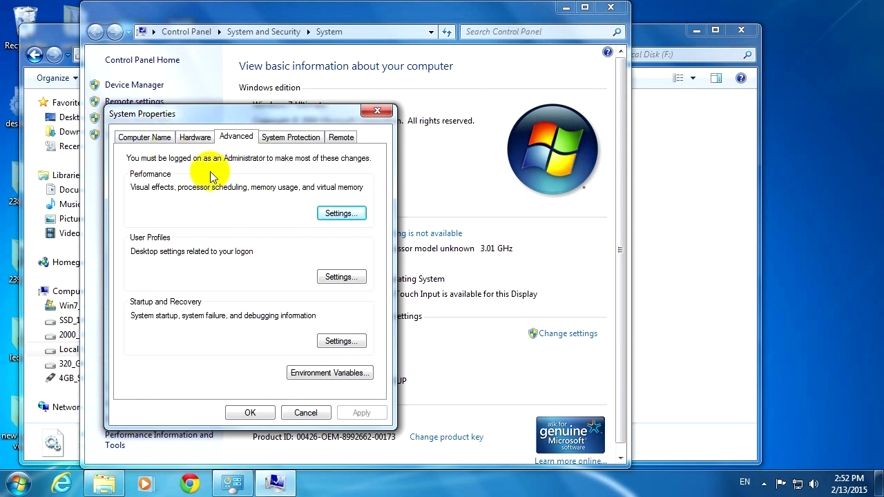
click(341, 214)
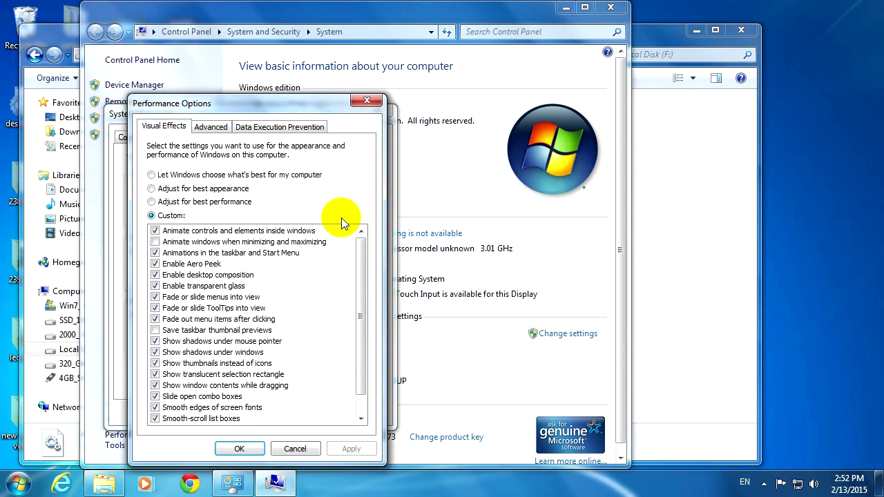
click(216, 130)
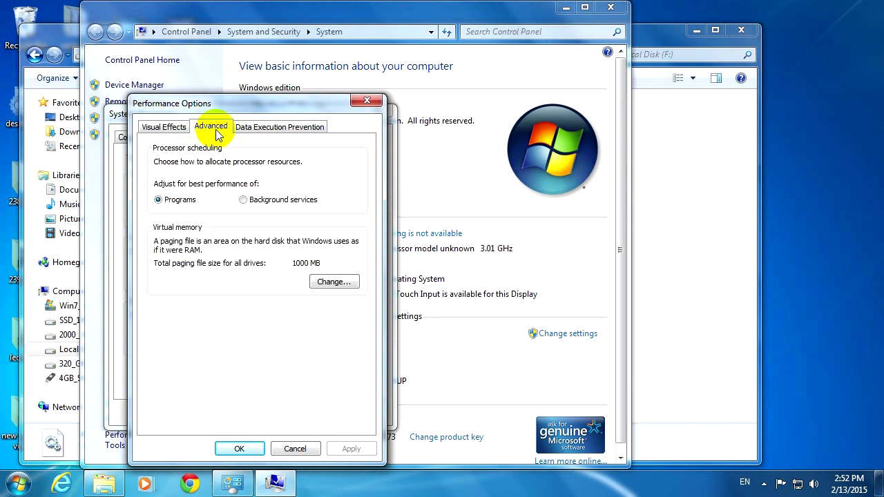
click(330, 283)
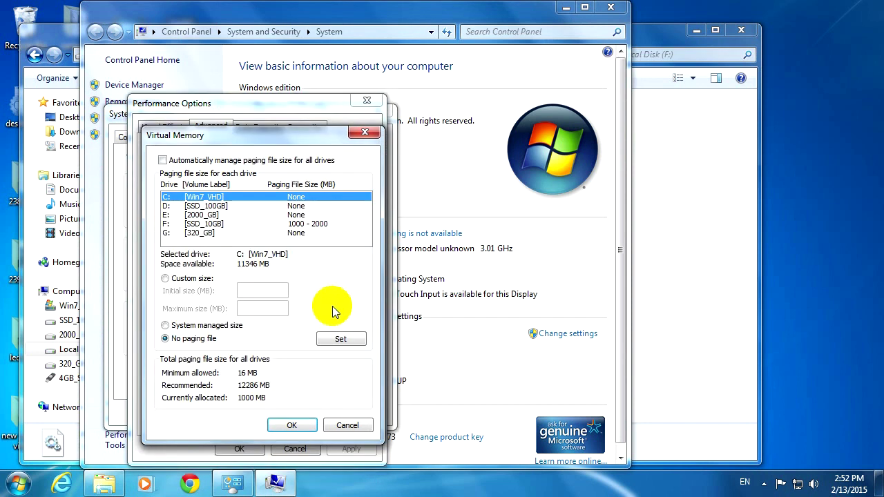
click(192, 223)
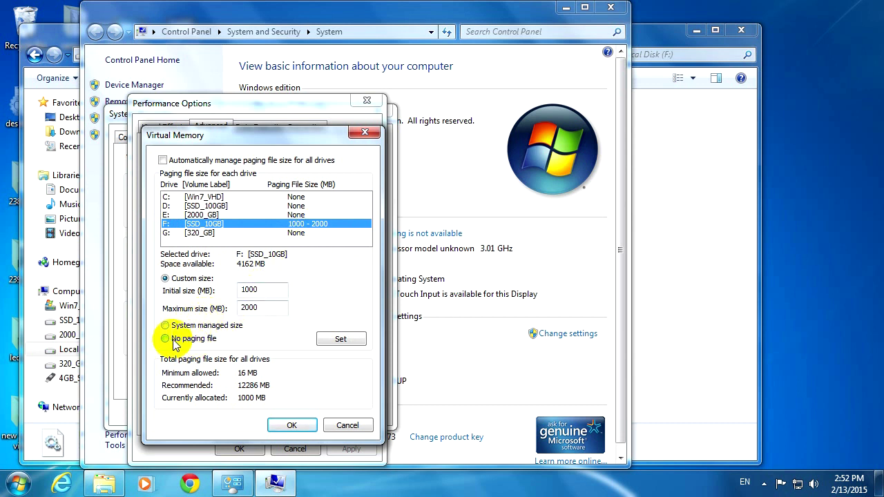
click(199, 341)
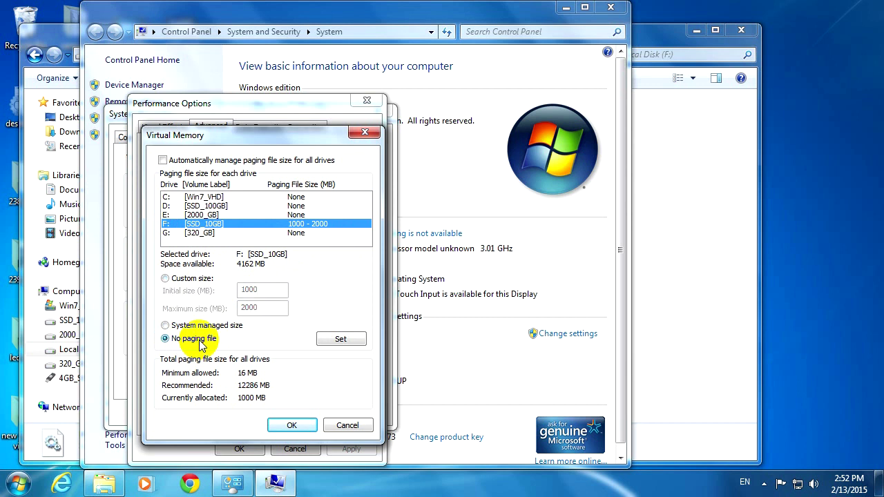
click(335, 340)
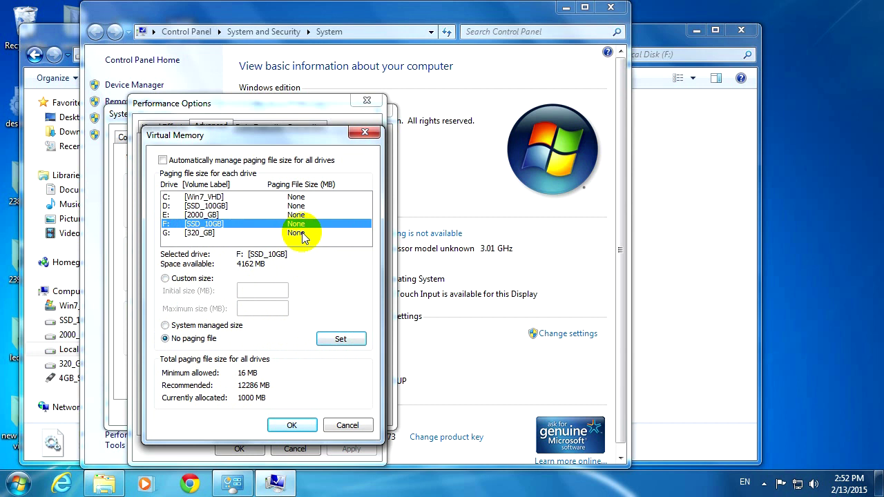
- Give drive G: [320_GB] a system managed paging file and apply the virtual memory changes, overwriting the existing g:\pagefile.sys
click(210, 235)
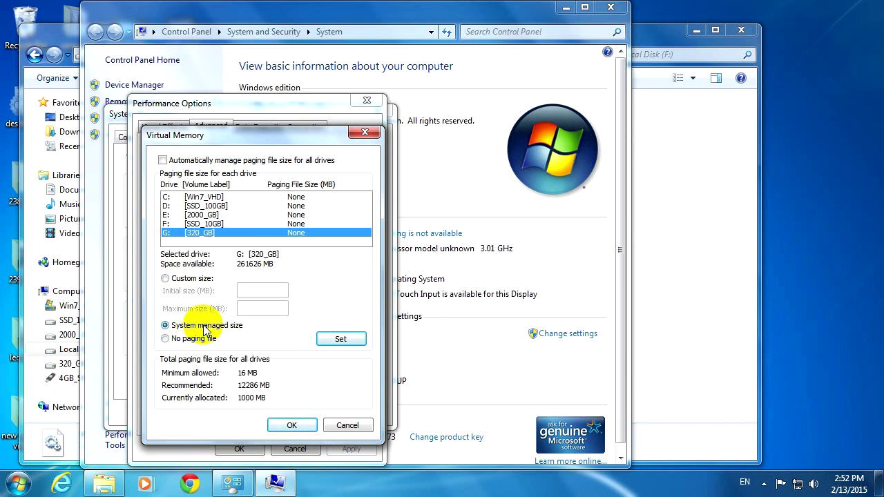
click(332, 340)
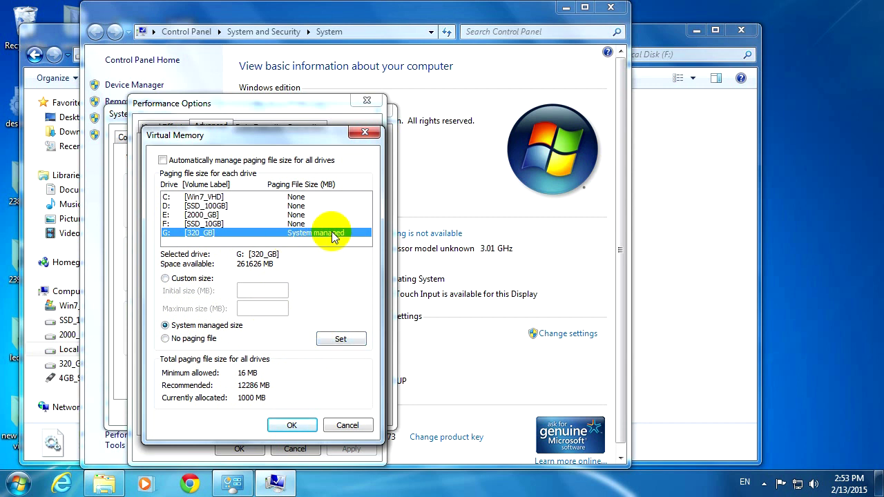
click(217, 225)
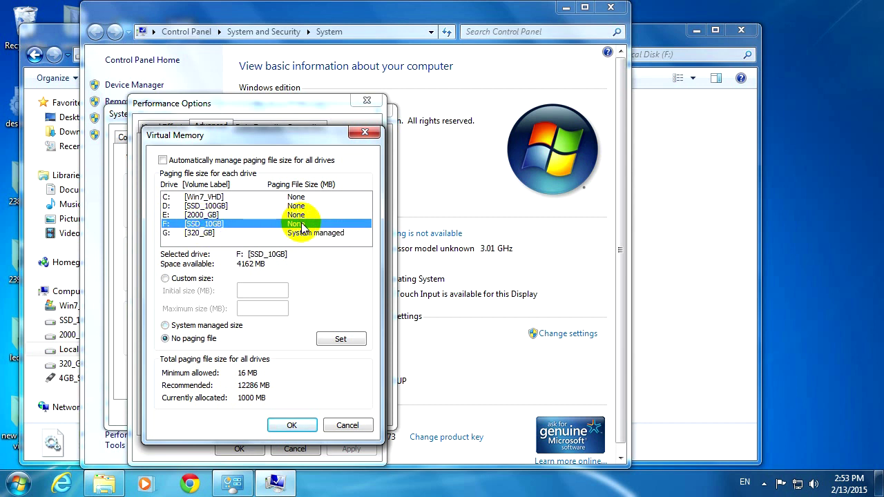
click(296, 425)
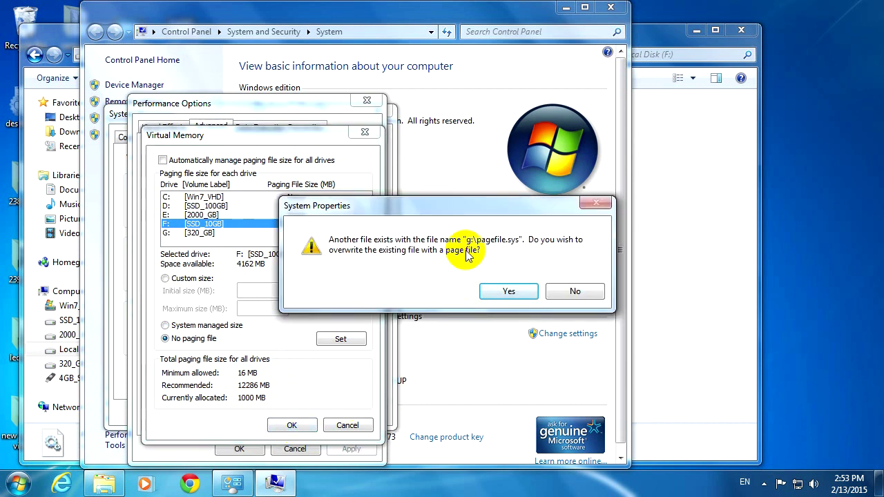
click(504, 290)
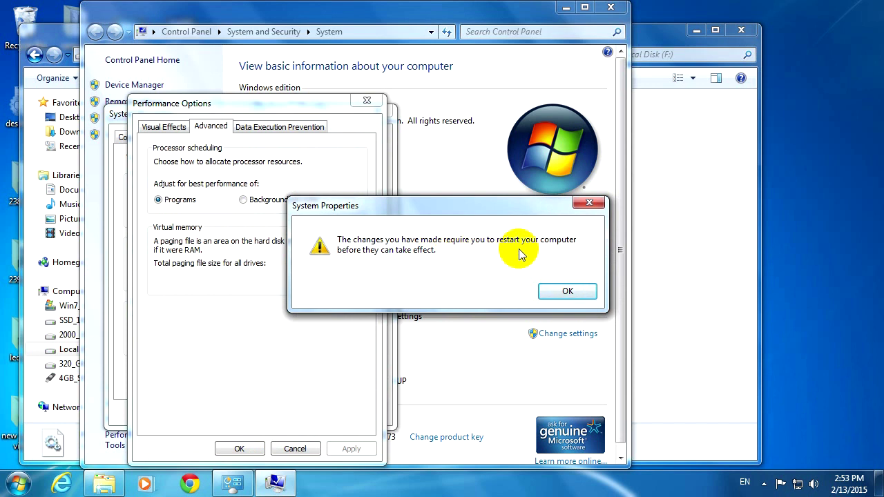
- Acknowledge the restart notice and accept the Performance Options and System Properties dialogs to finish the paging file change
click(566, 291)
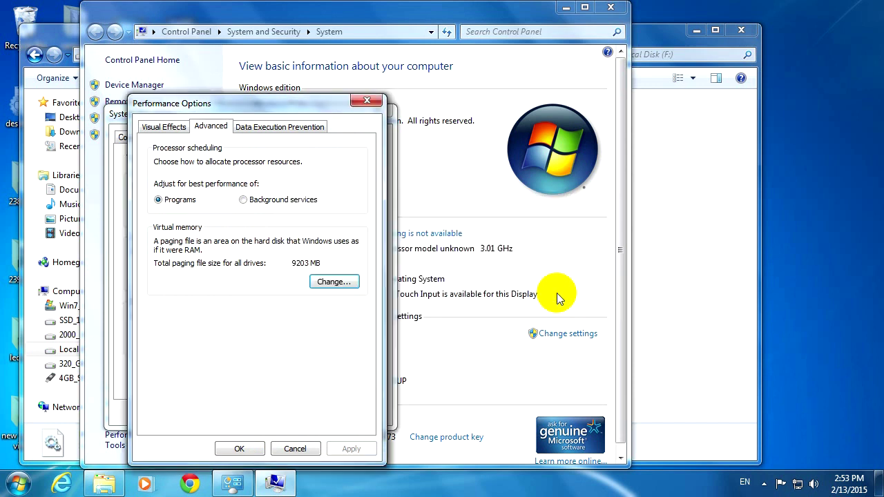
click(239, 448)
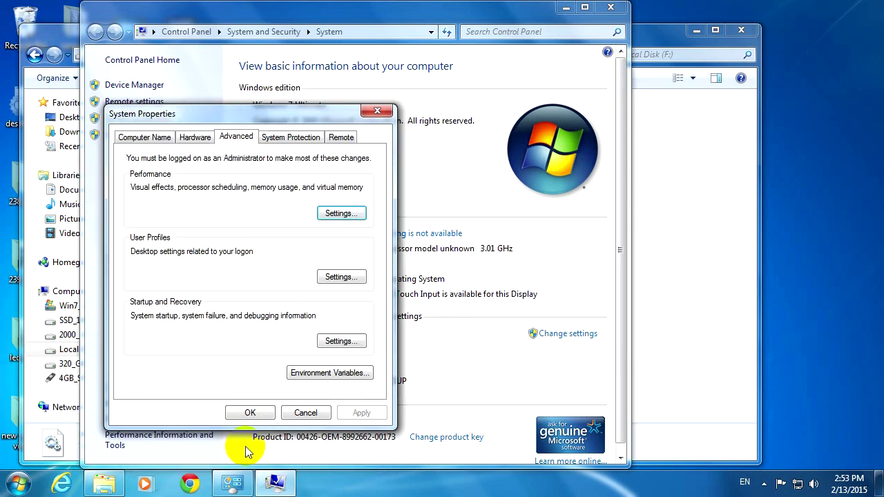
click(256, 410)
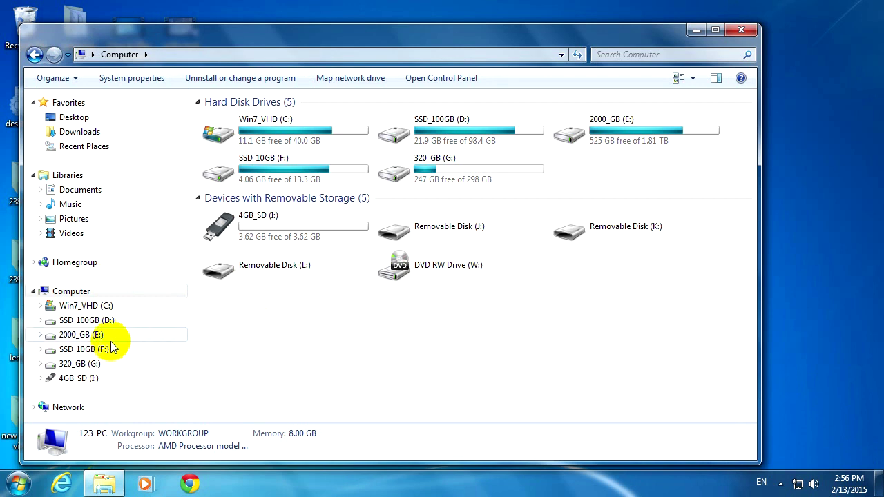
- Quick format drive SSD_10GB (F:) with the default NTFS file system and 4096-byte allocation units, and close the format dialog when done
click(77, 350)
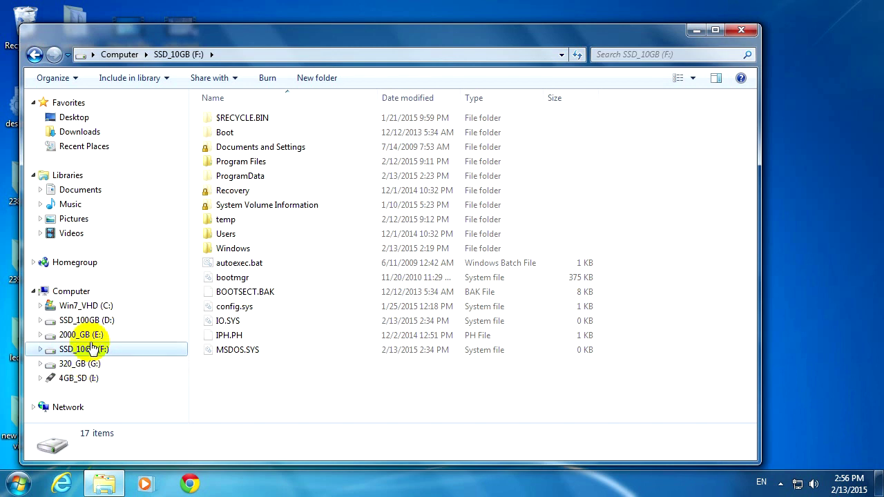
right_click(78, 354)
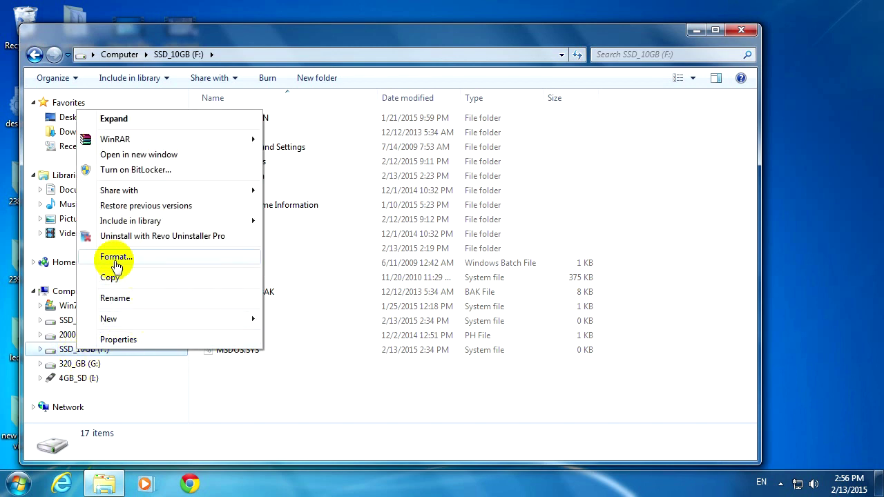
click(136, 263)
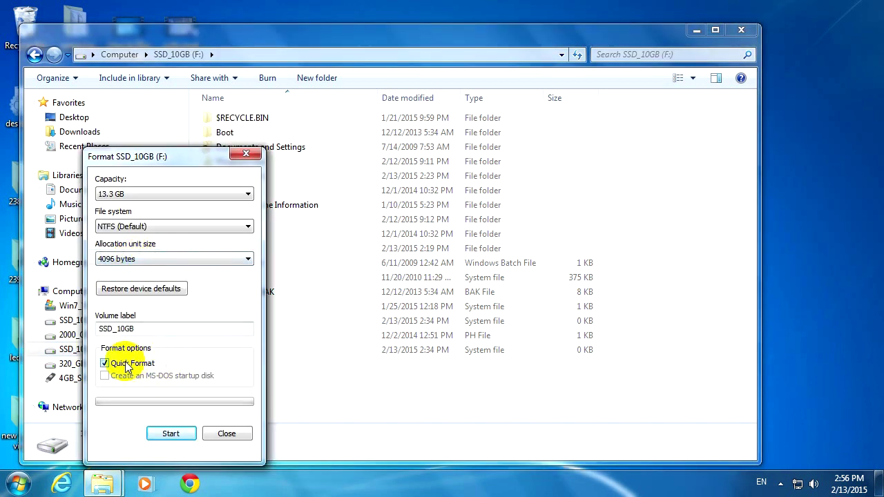
click(170, 434)
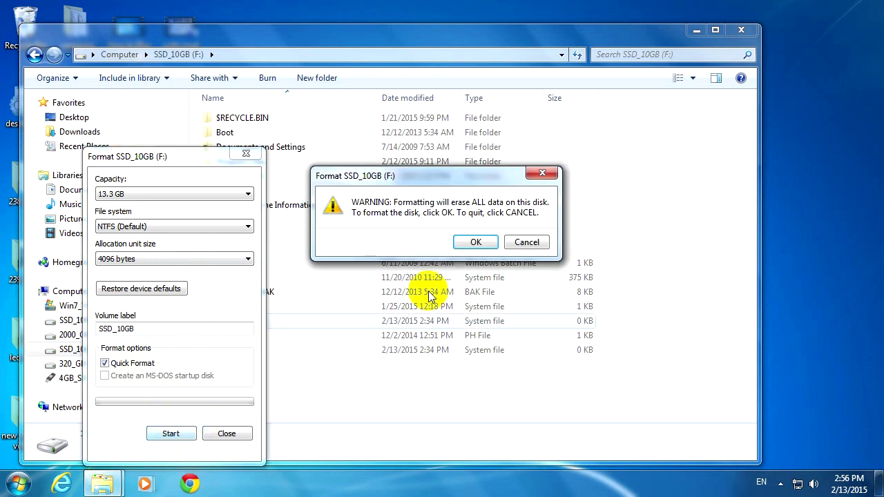
click(477, 243)
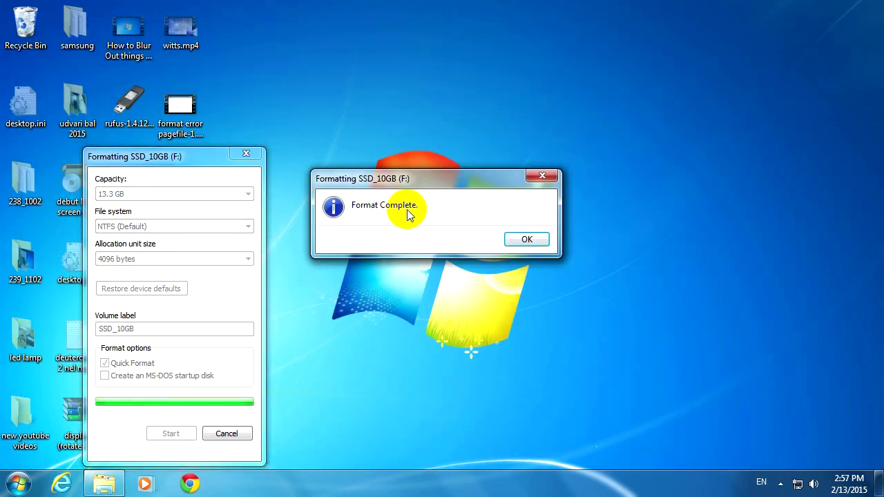
click(527, 241)
click(229, 435)
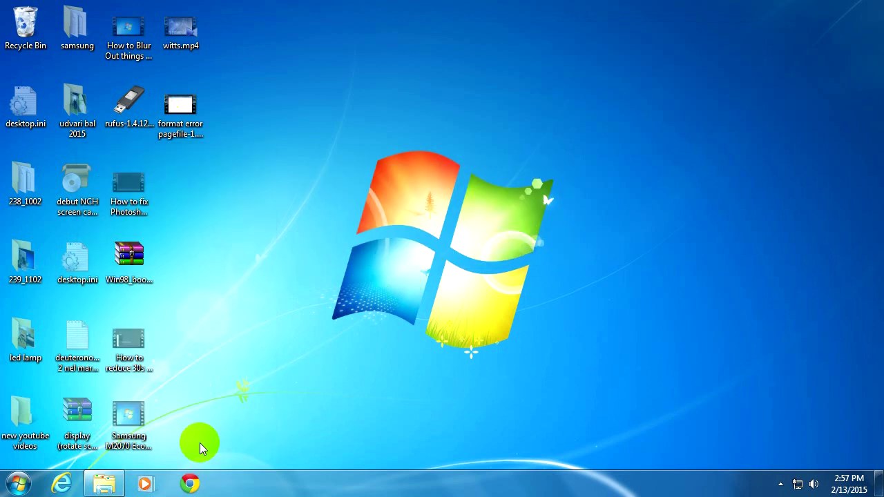
- Open the formatted drive SSD_10GB (F:) to check its contents and view the drive's properties
click(104, 483)
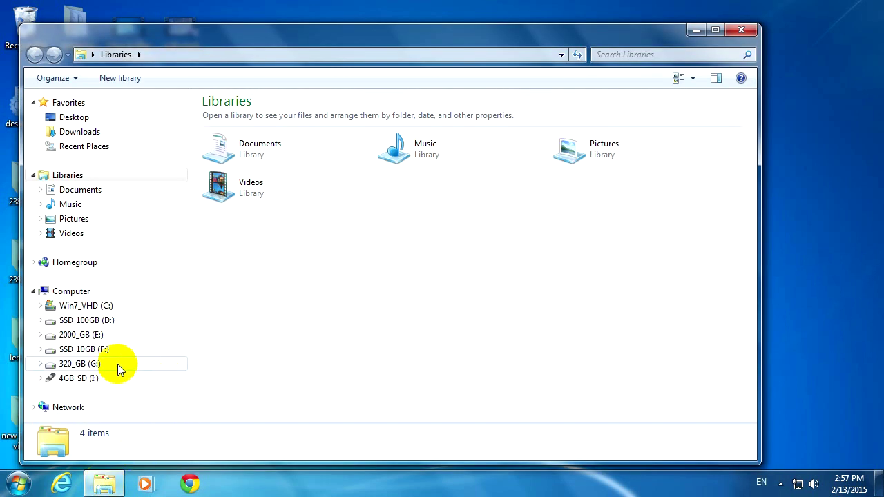
click(62, 349)
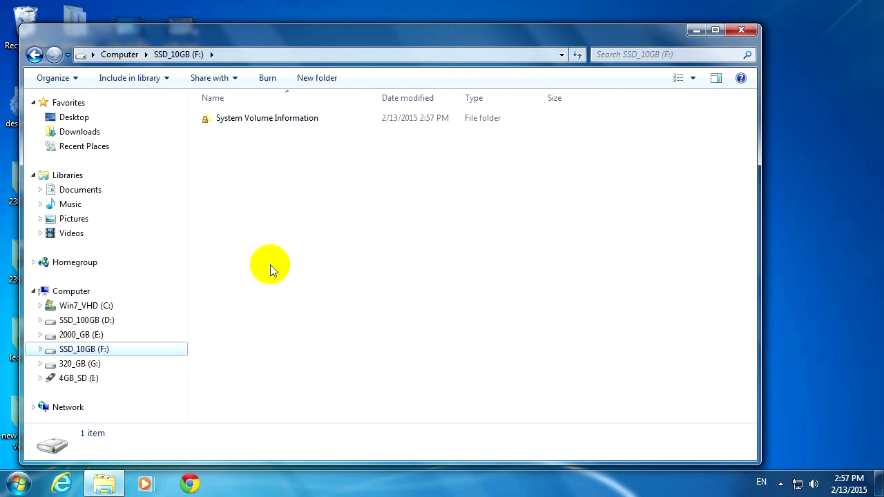
click(252, 117)
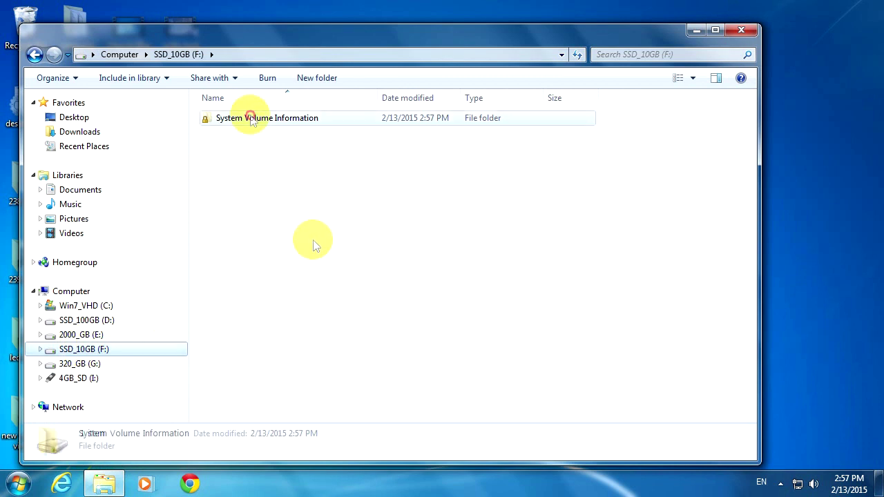
right_click(285, 196)
click(317, 370)
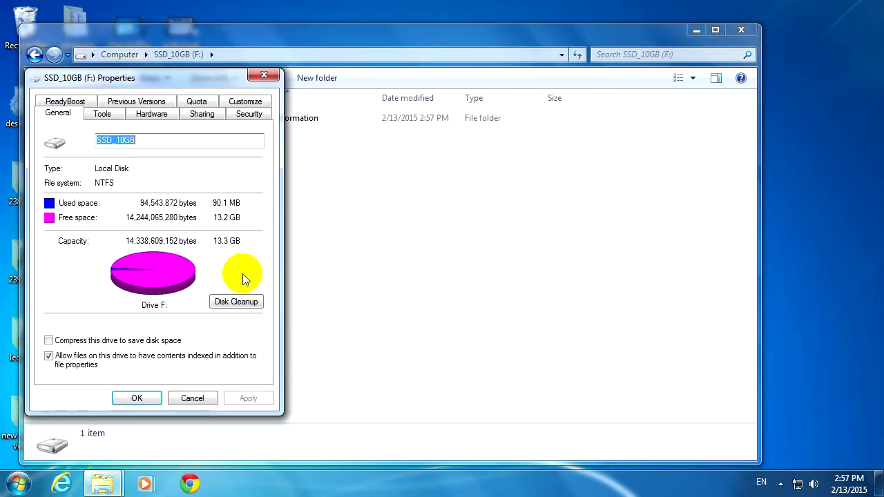